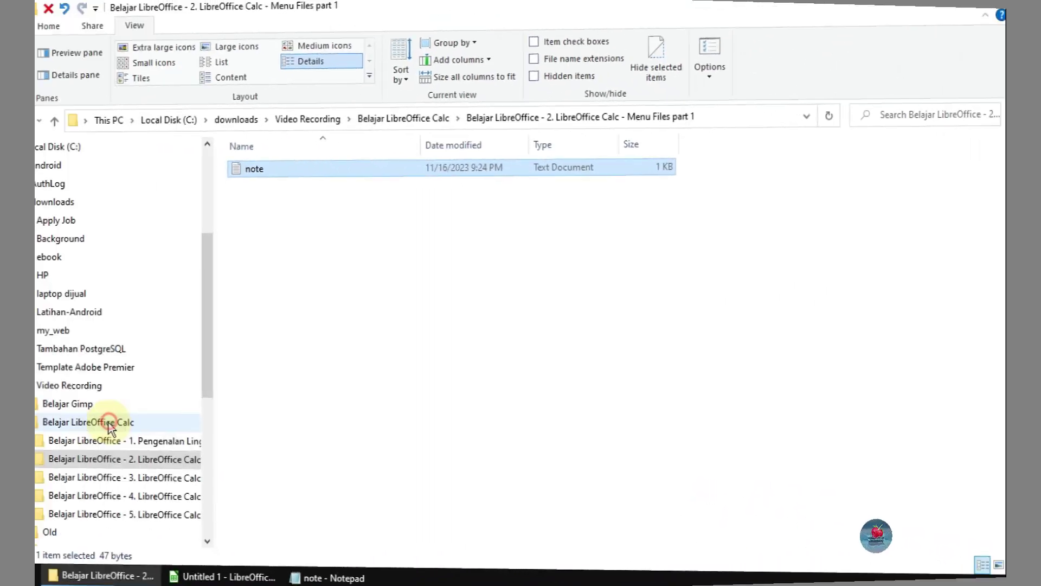
Open the Belajar LibreOffice Calc folder and pick the Menu Files part 1 chapter folder
click(128, 422)
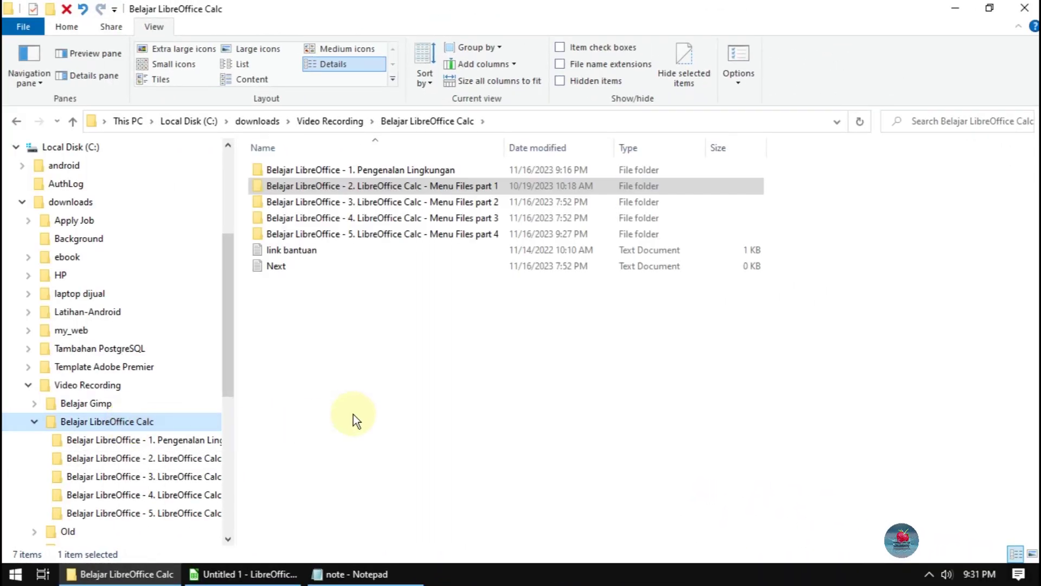
click(363, 186)
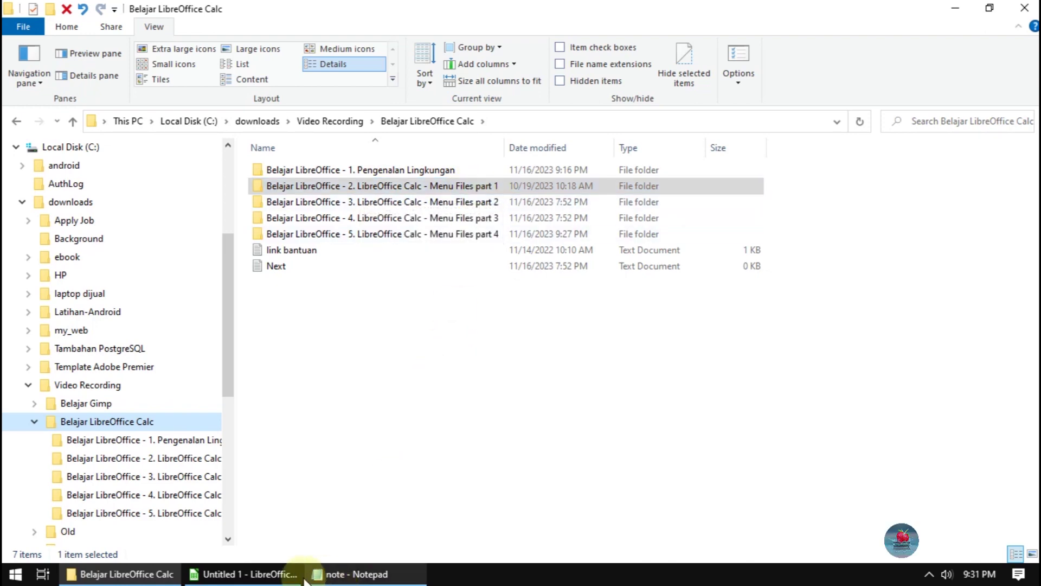
Highlight 'new' and 'close' in the Notepad checklist, then show Calc's File > New document types
click(269, 576)
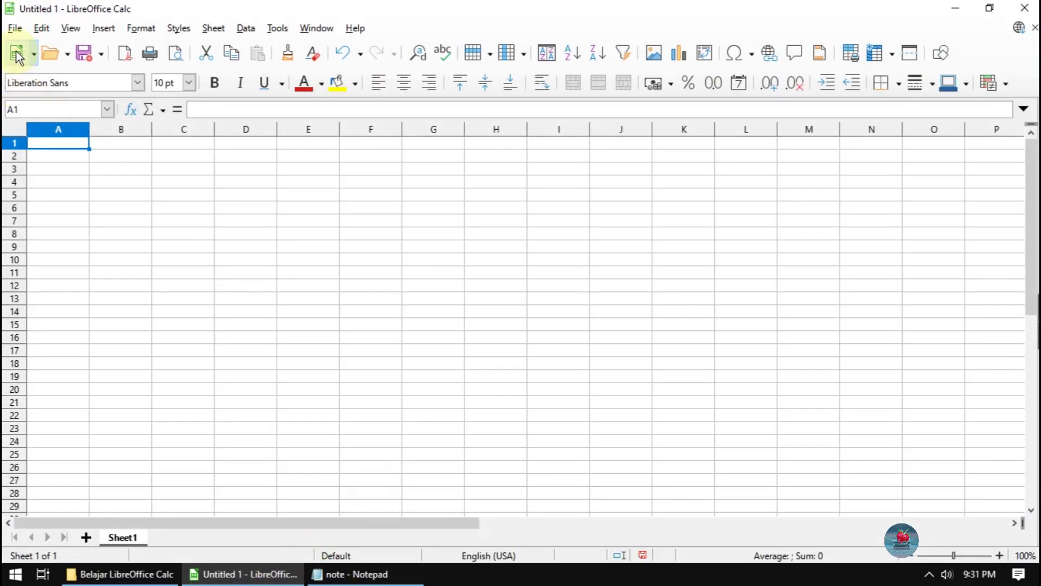
click(351, 573)
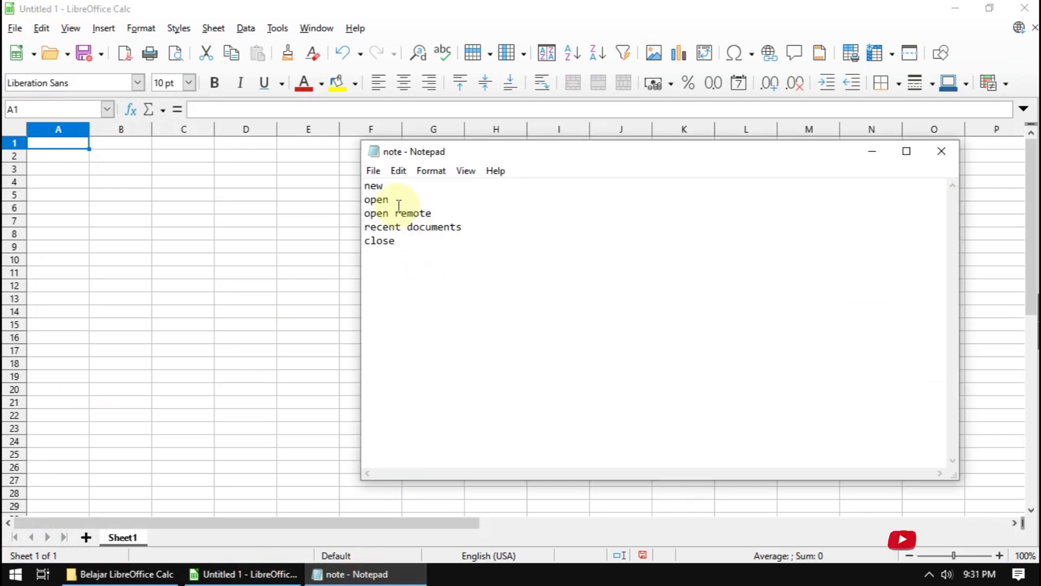
double_click(374, 186)
double_click(383, 240)
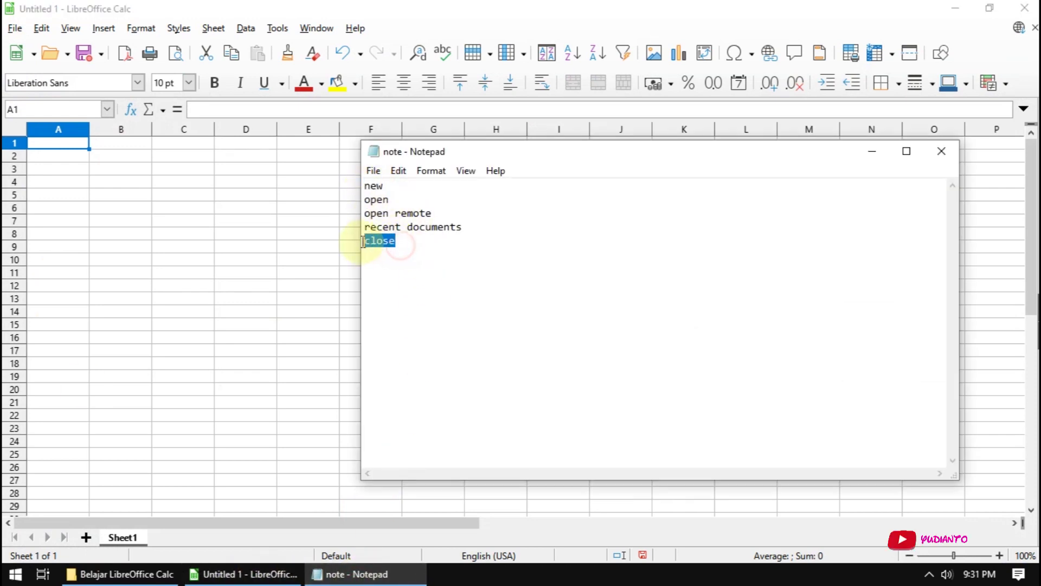
click(15, 28)
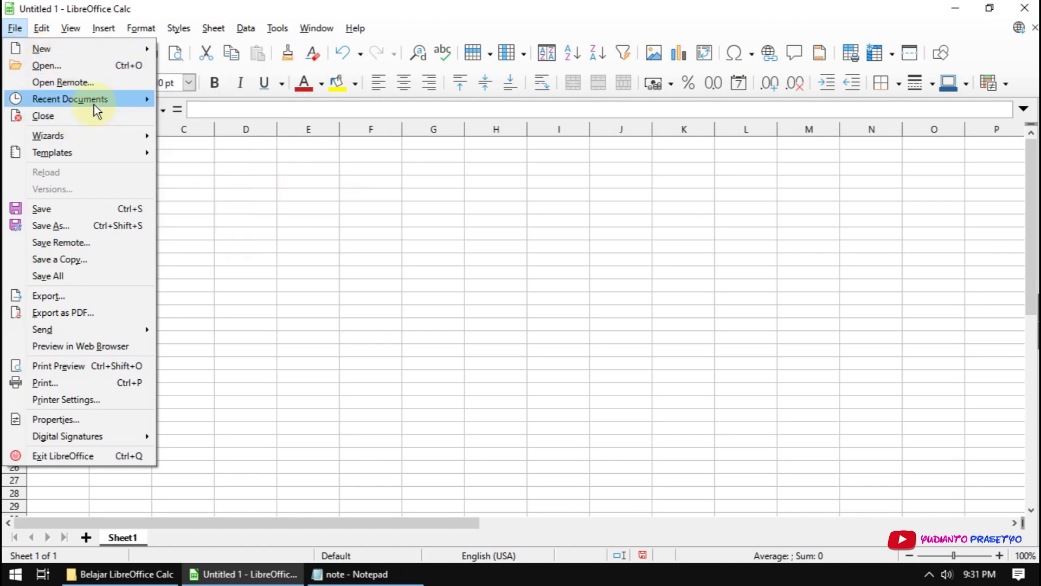
mouse_move(74, 49)
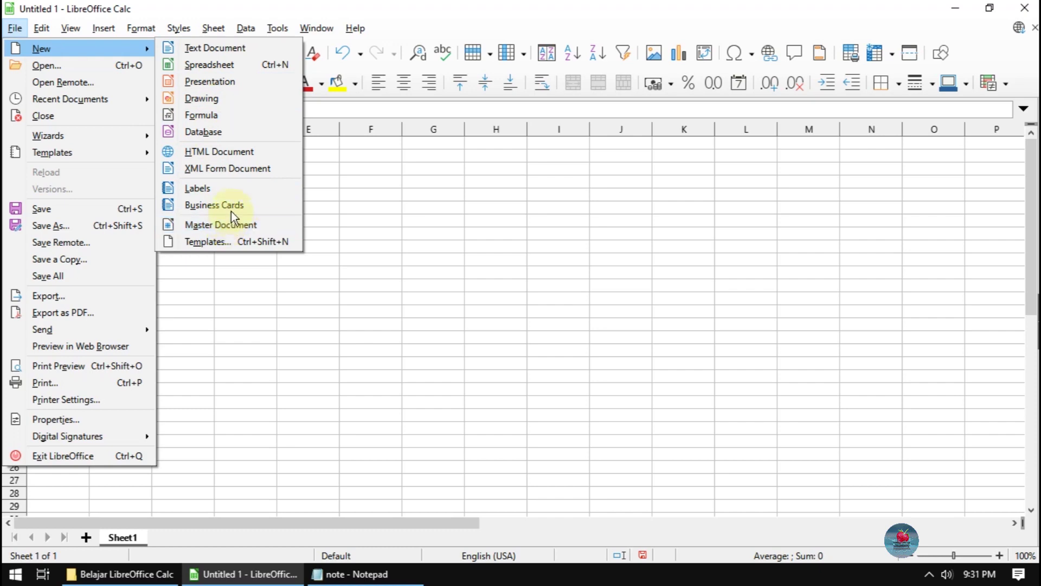
Create blank spreadsheet Untitled 2, return to Untitled 1, and browse its Edit and File menus
click(206, 64)
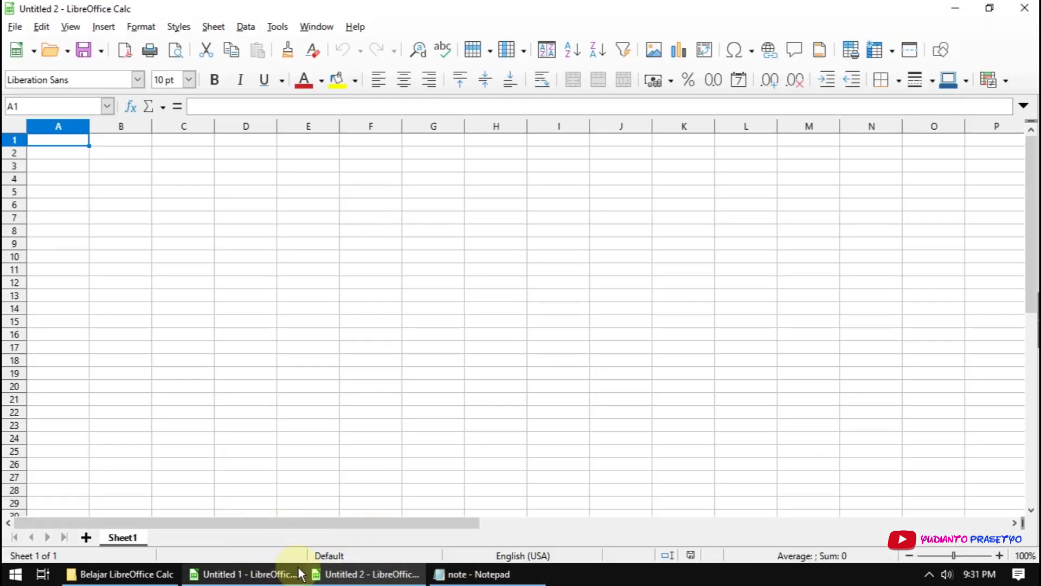
click(271, 573)
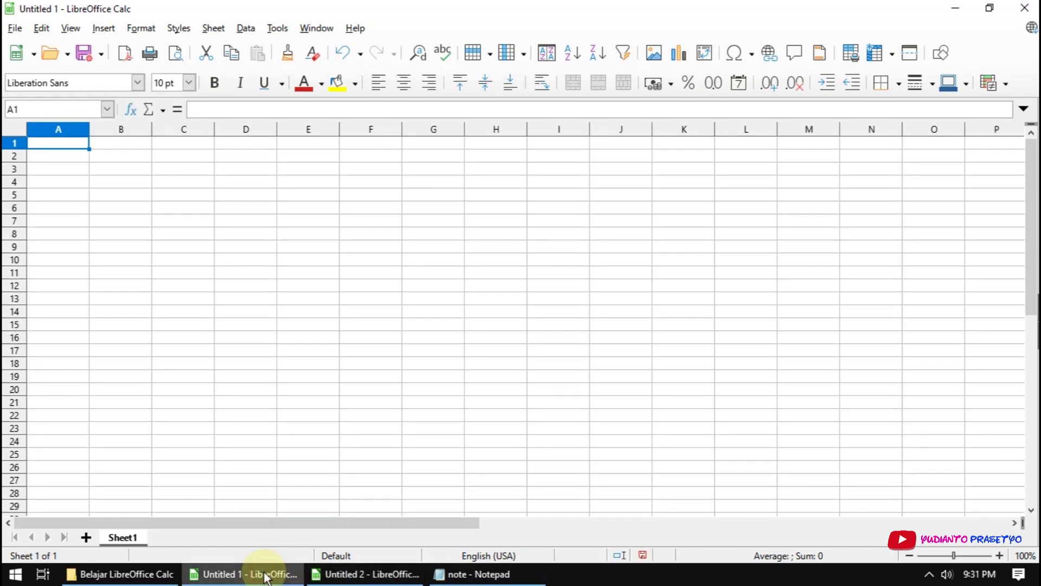
click(37, 28)
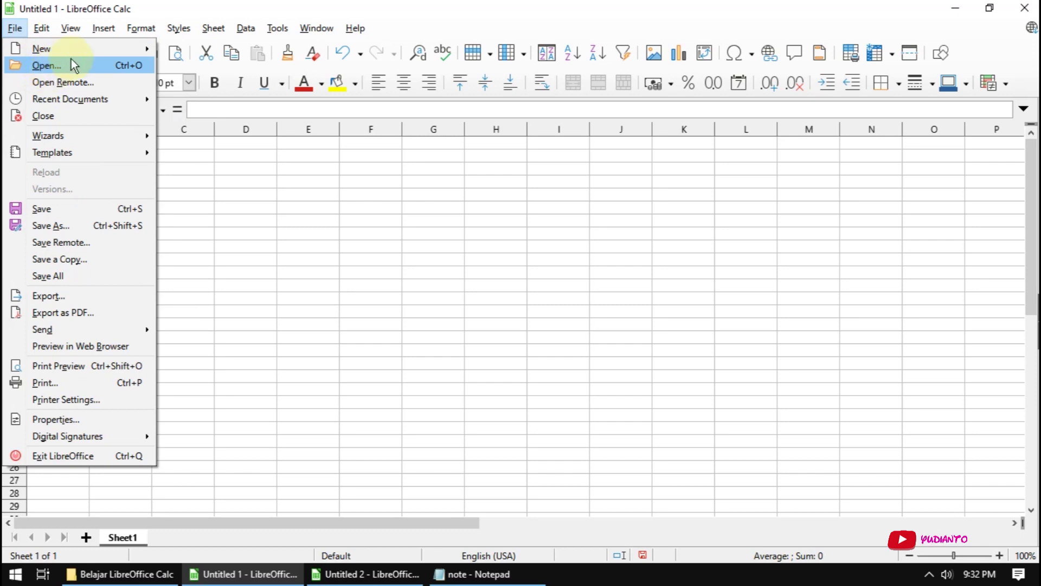
click(181, 7)
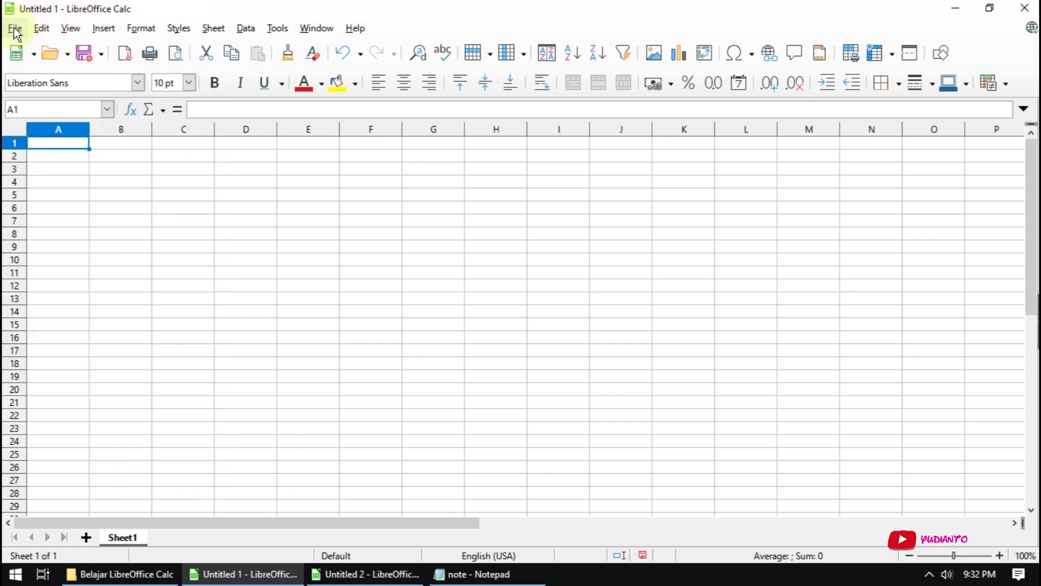
Enter 1 in cell A1 and 2 in cell B1
text(1)
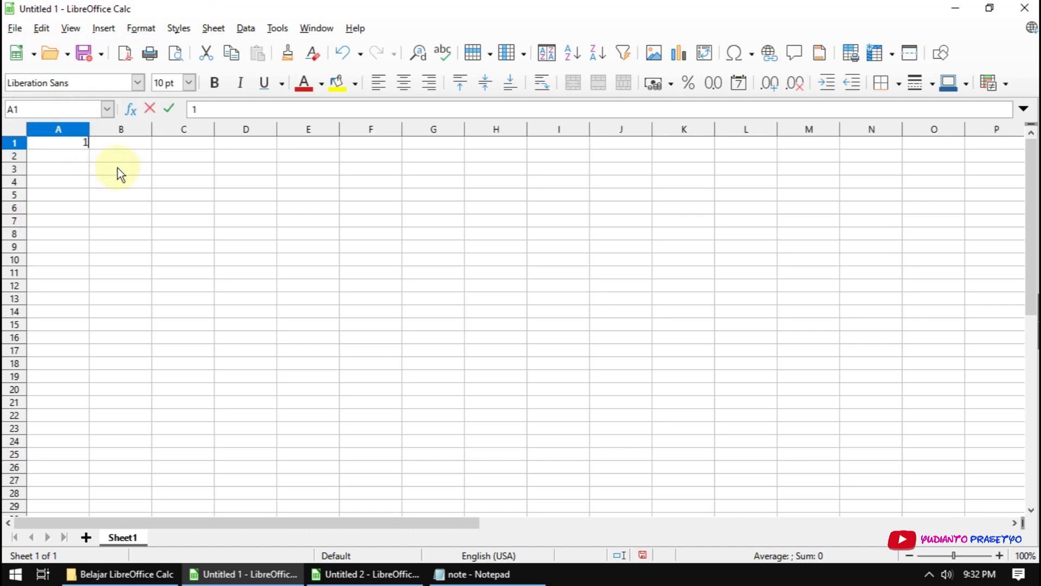
click(118, 146)
text(2)
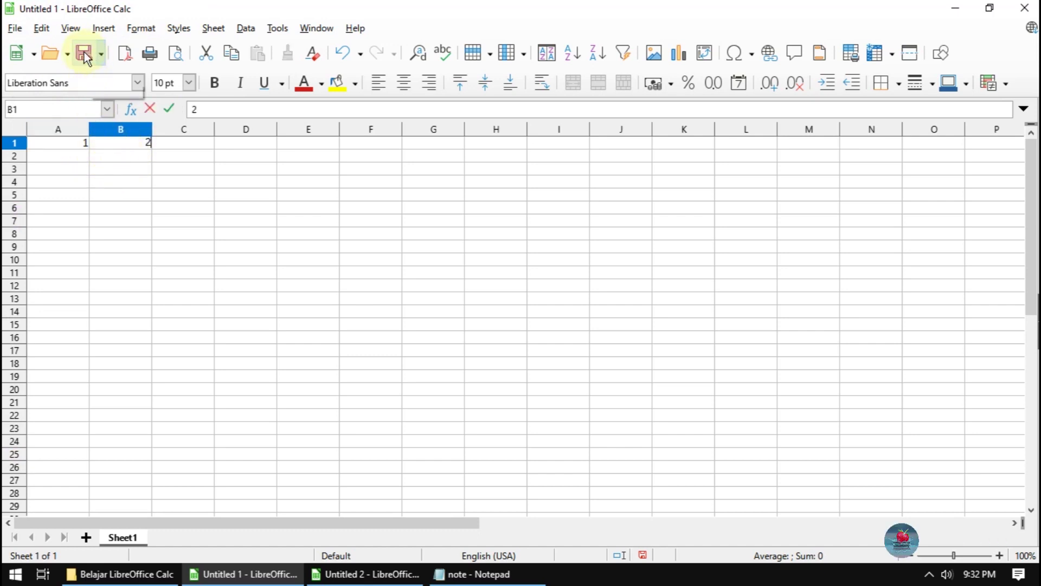
Save the workbook as test.ods and close its window
key(ctrl+s)
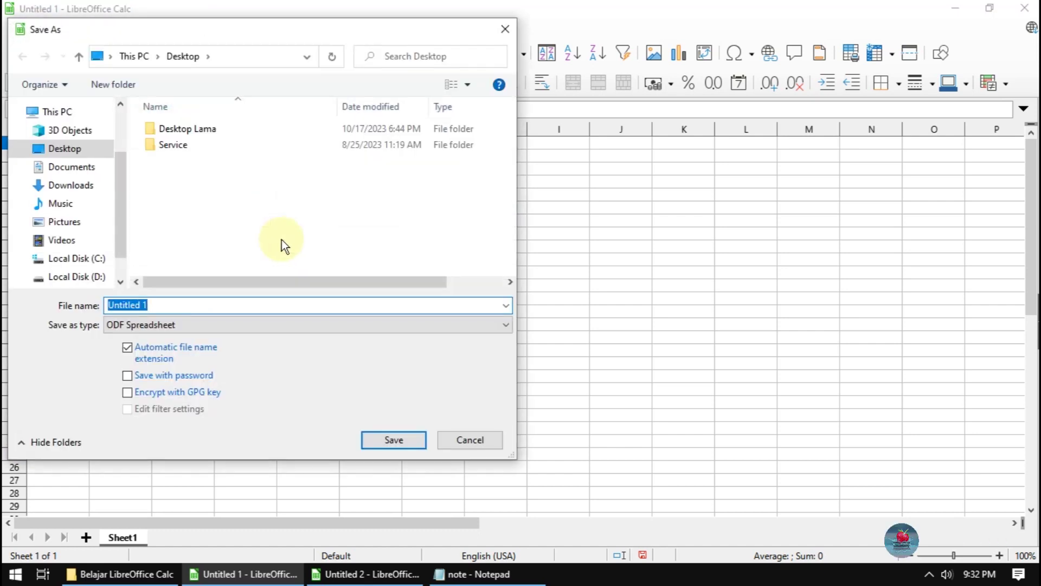
text(test)
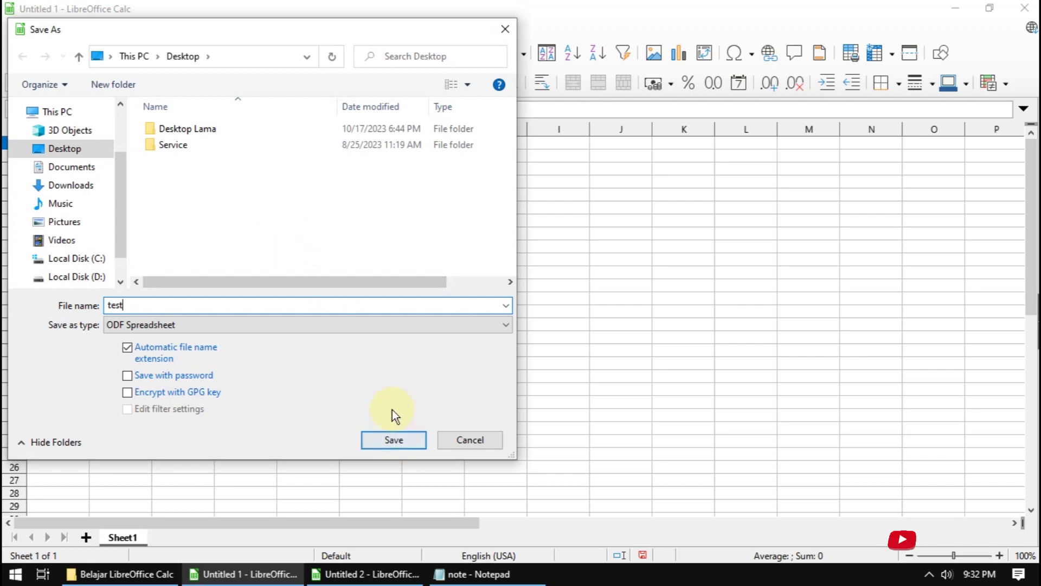
click(400, 442)
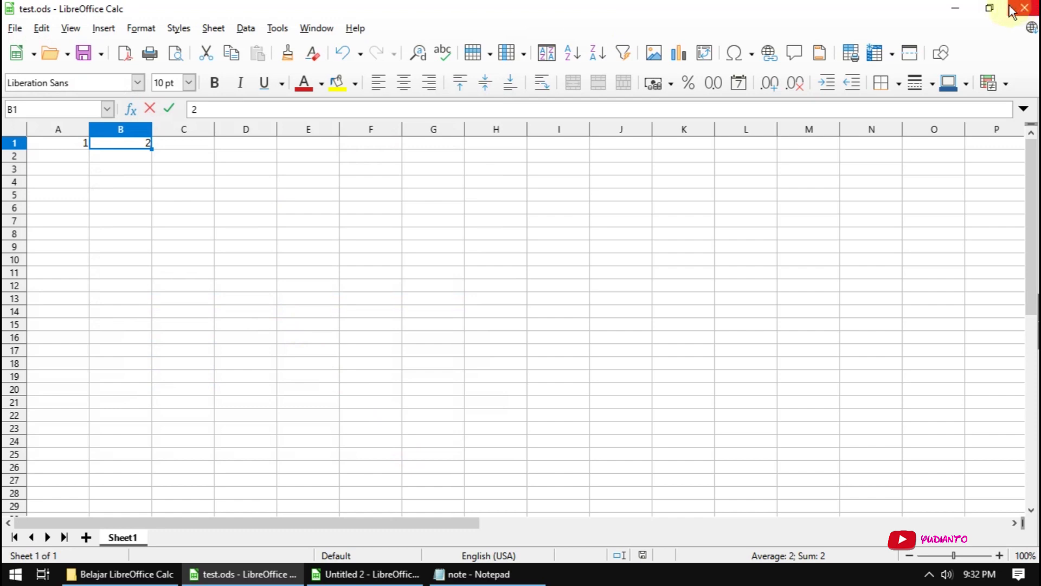
click(1036, 6)
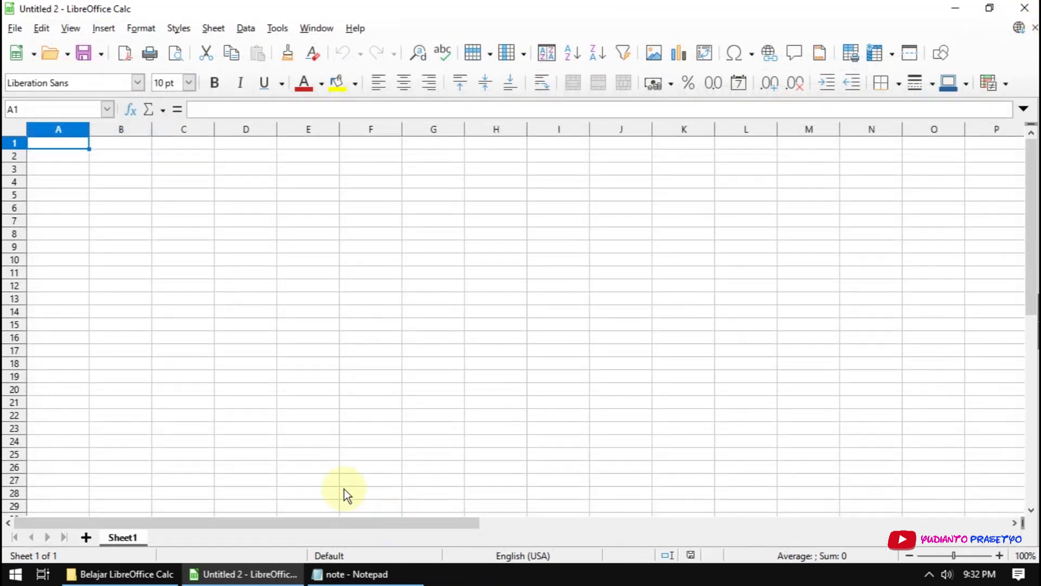
Reopen test.ods from the Desktop through File > Open, showing 1 and 2 in A1–B1
click(21, 30)
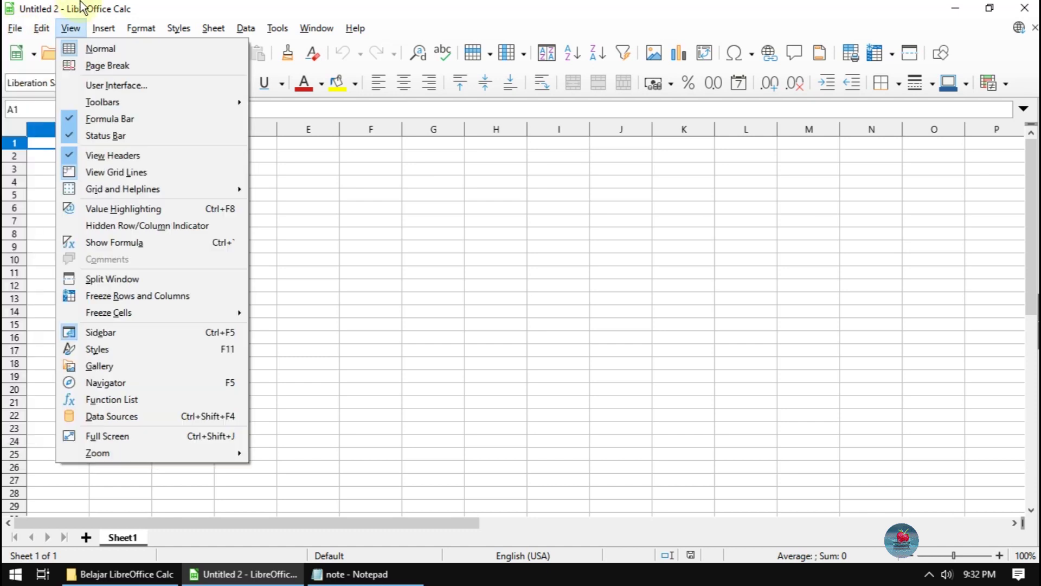
click(75, 10)
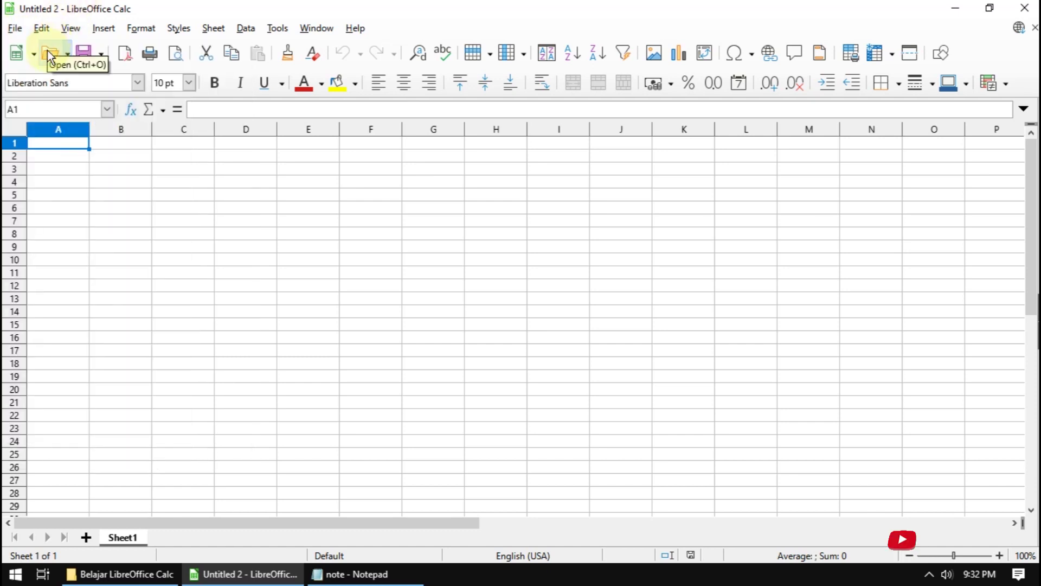
click(18, 34)
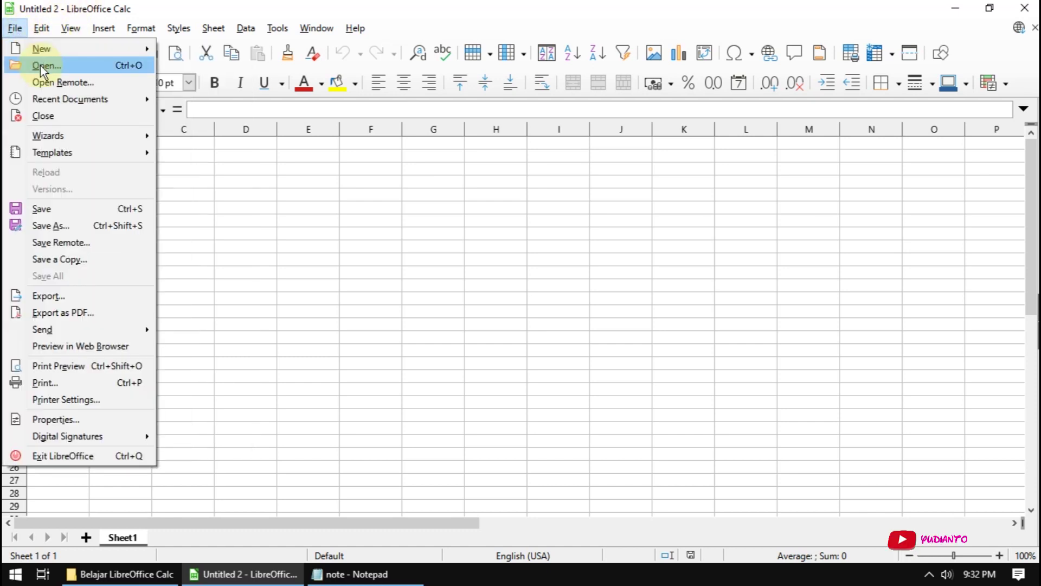
click(40, 66)
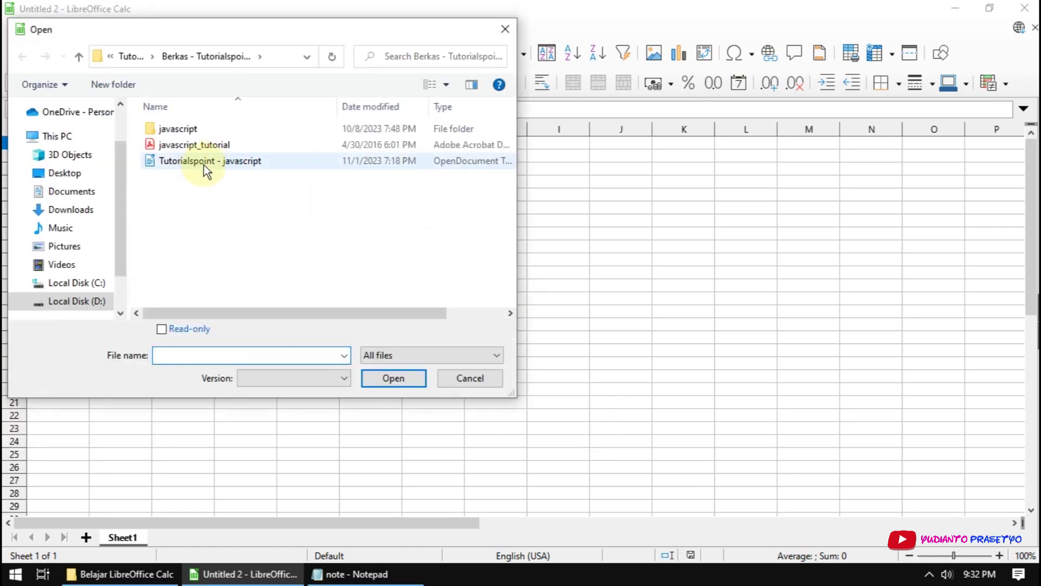
click(69, 173)
scroll(259, 258, down, 1)
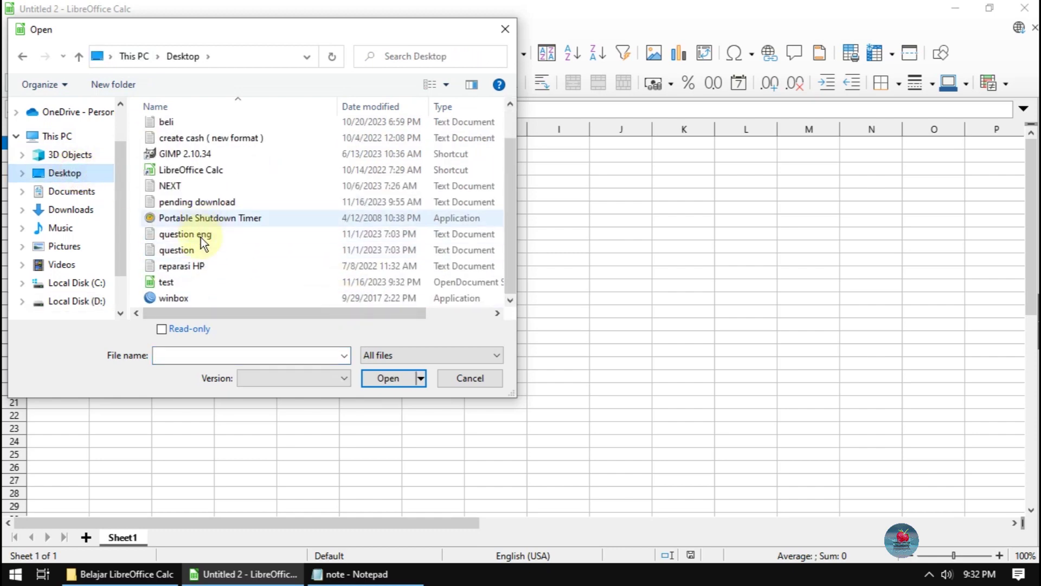
click(186, 280)
double_click(186, 280)
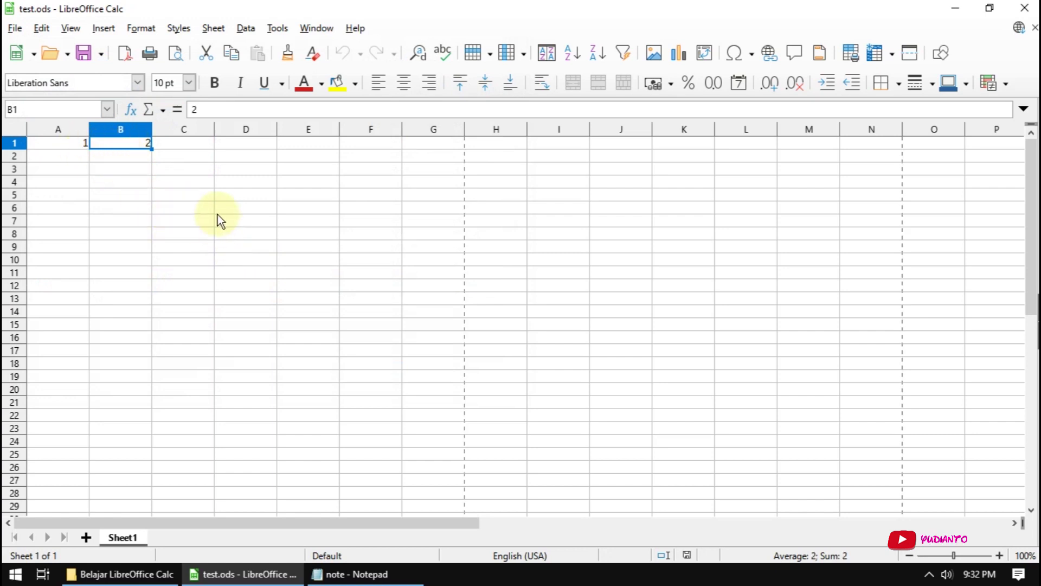
click(14, 31)
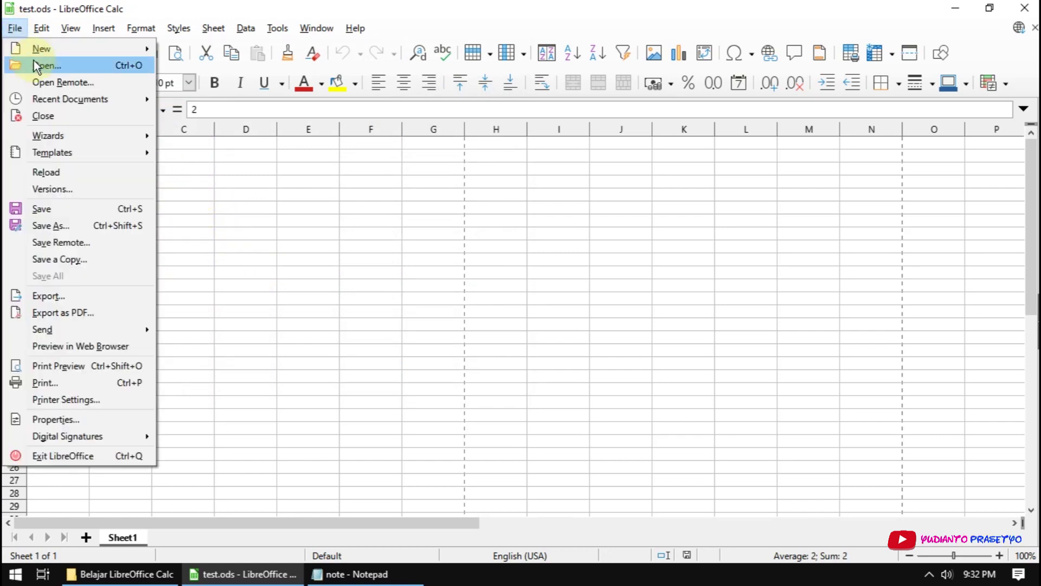
click(96, 83)
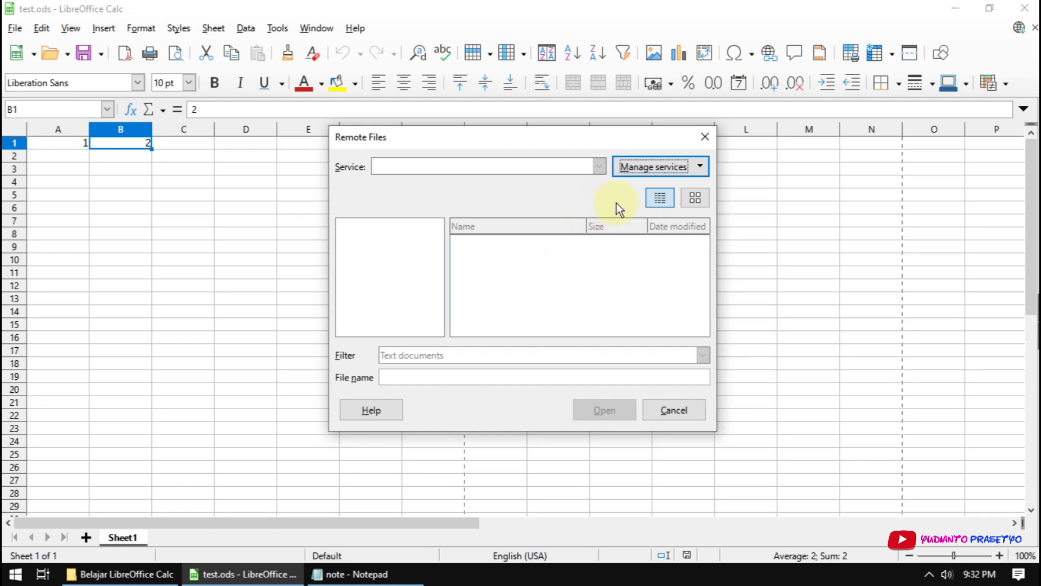
click(656, 170)
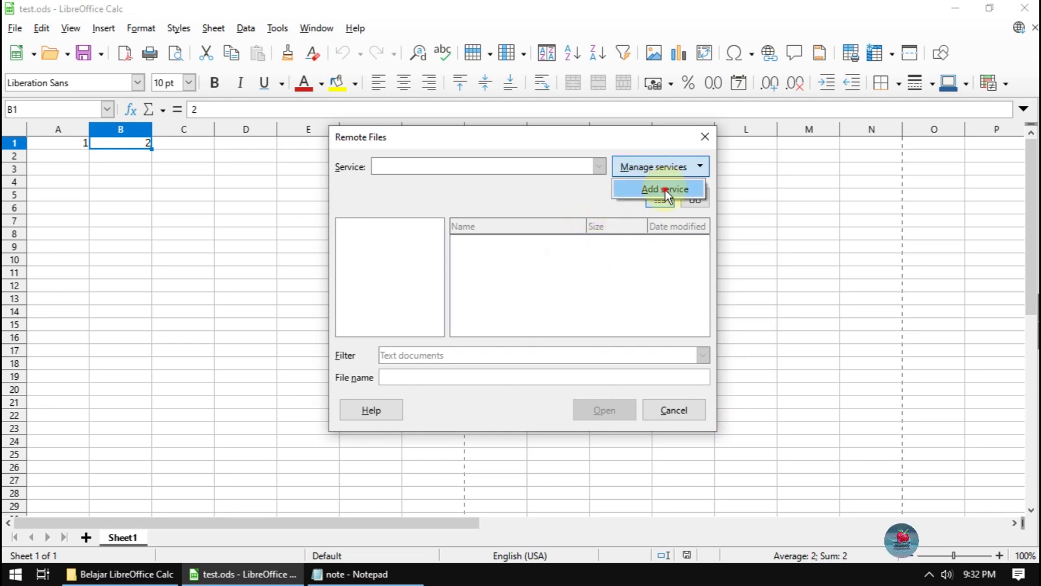
click(665, 190)
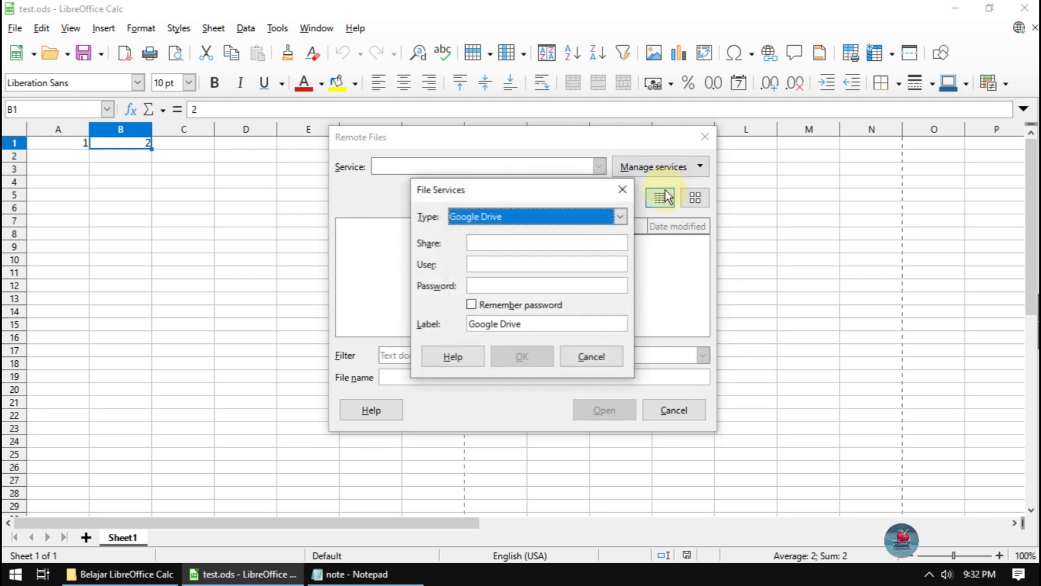
click(583, 220)
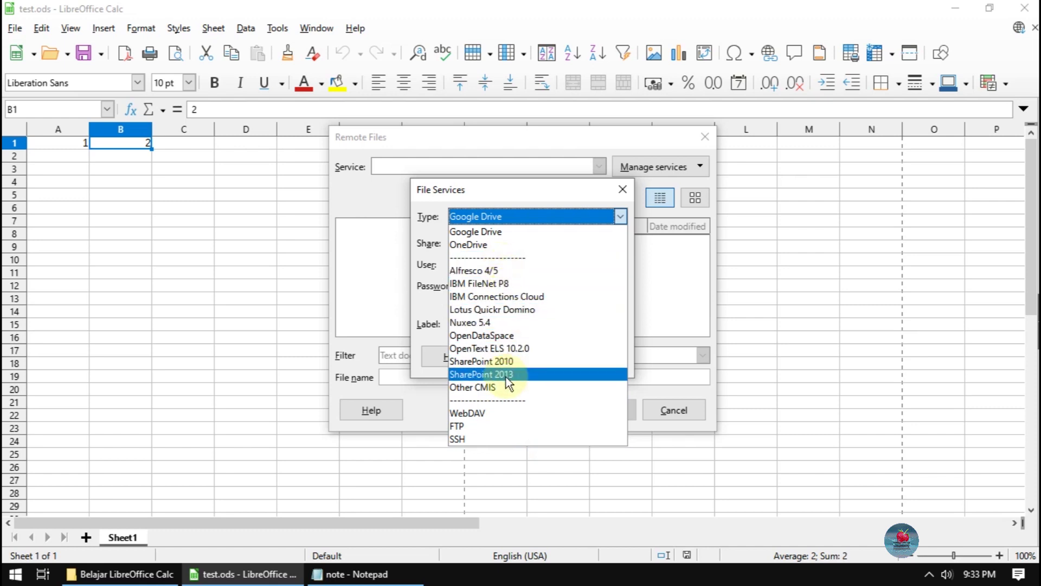
click(502, 214)
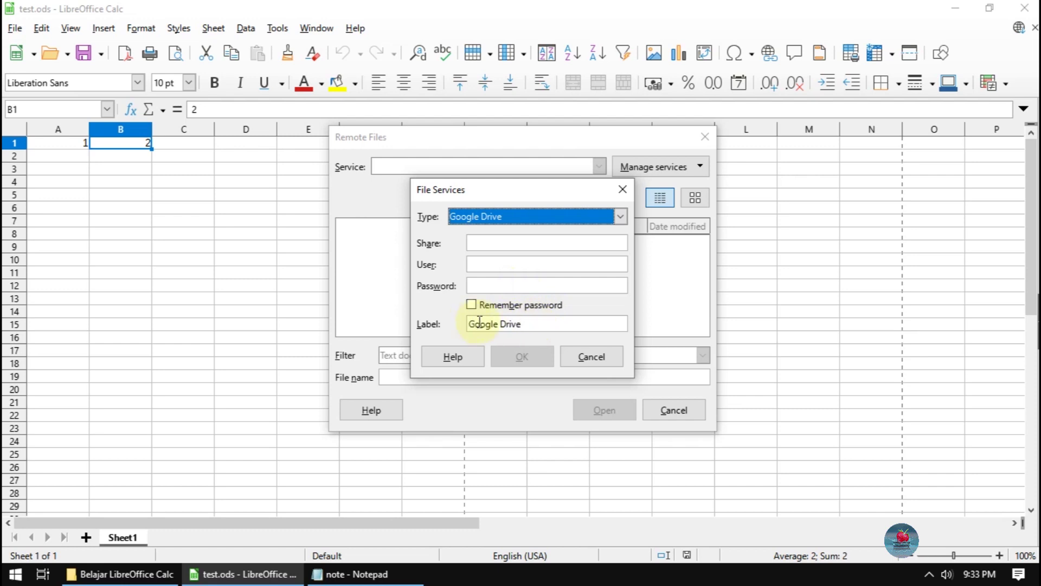
click(577, 358)
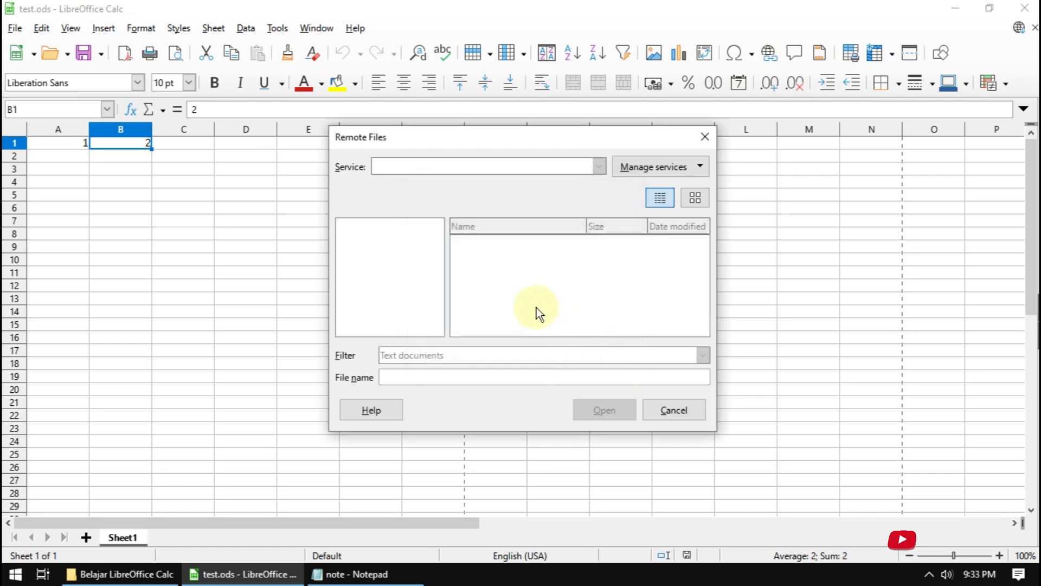
click(670, 410)
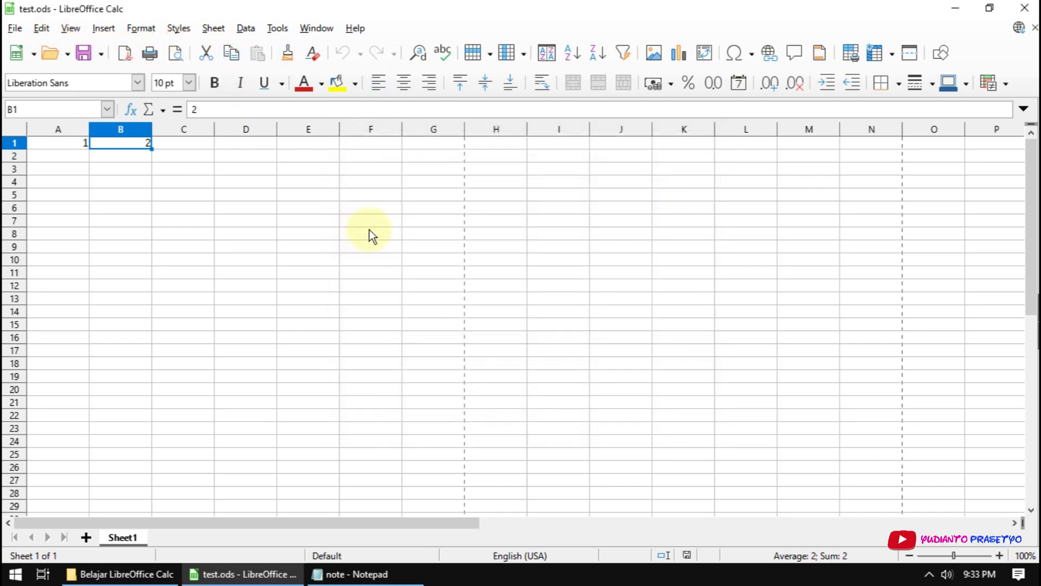
Show the File menu's Recent Documents list, headed by test.ods
click(16, 28)
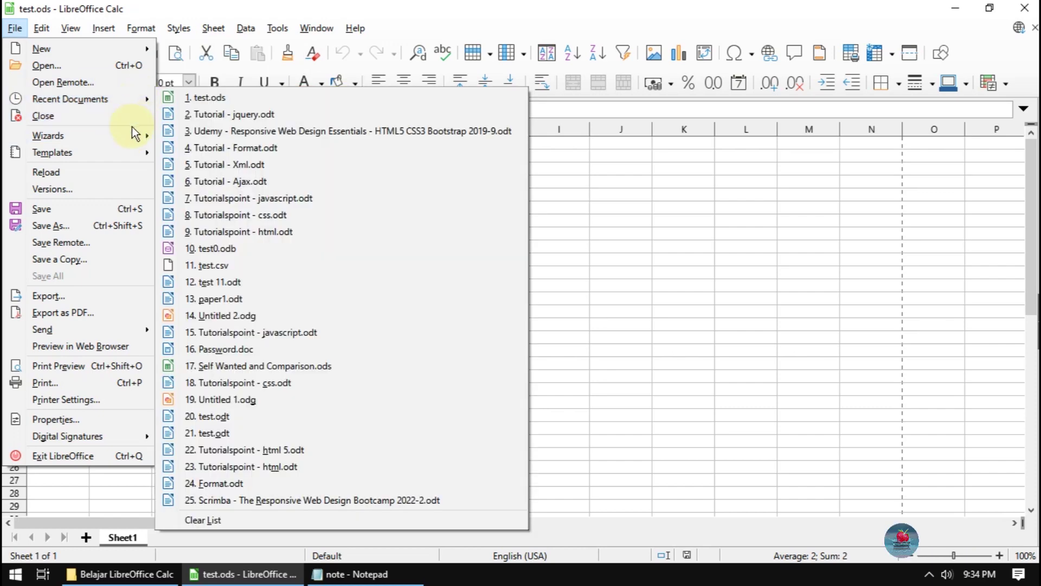
mouse_move(70, 99)
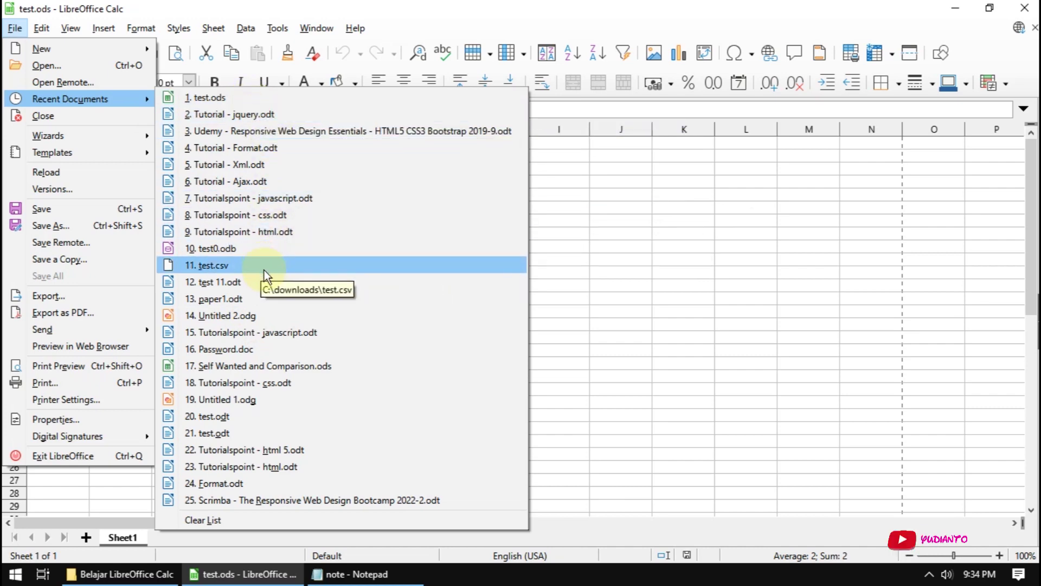
Clear the Recent Documents list, then reopen the File menu
click(249, 522)
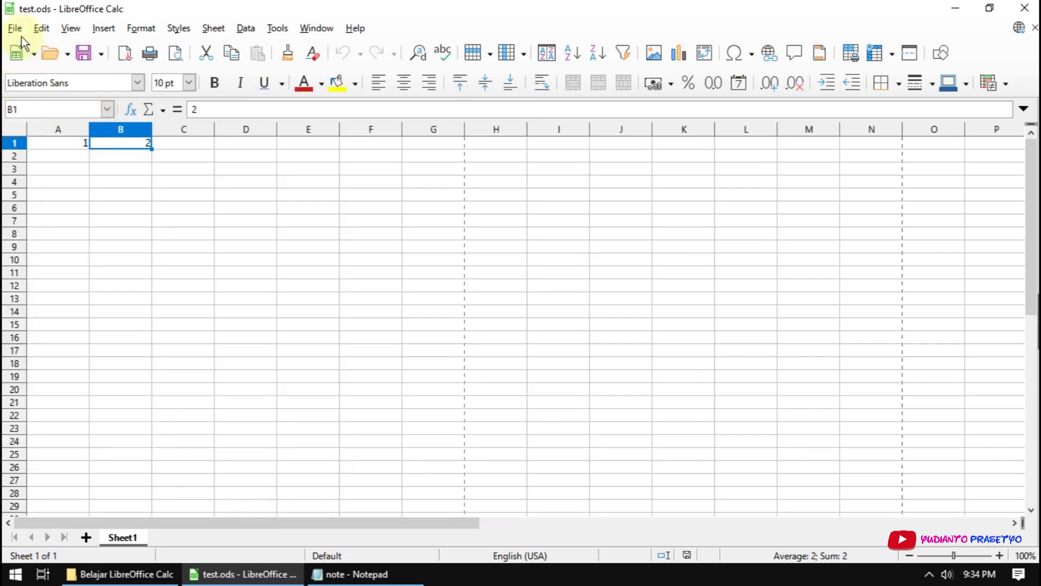
click(20, 29)
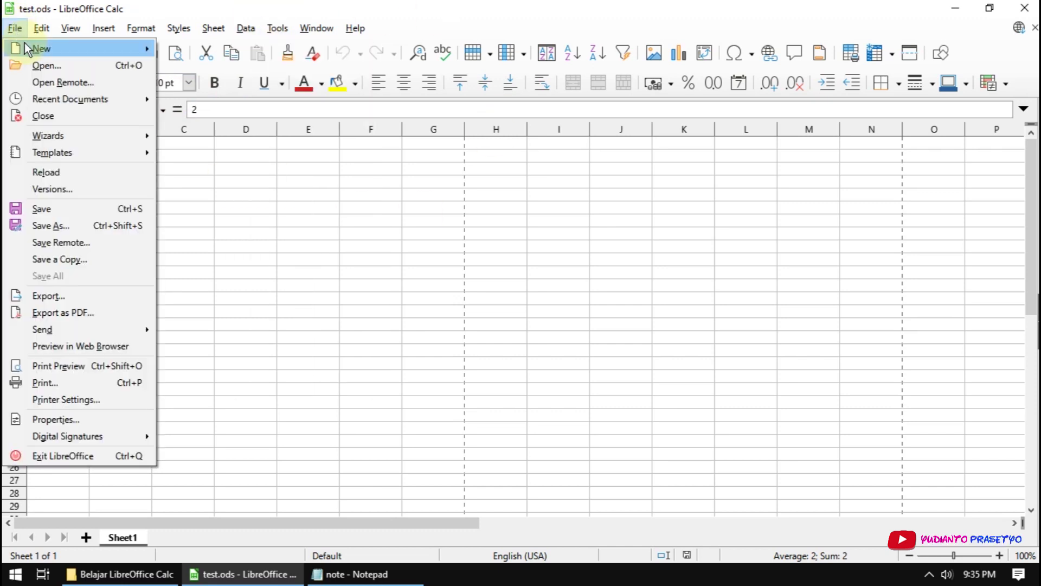
Close test.ods and start a new Calc Spreadsheet from the Start Center
click(83, 114)
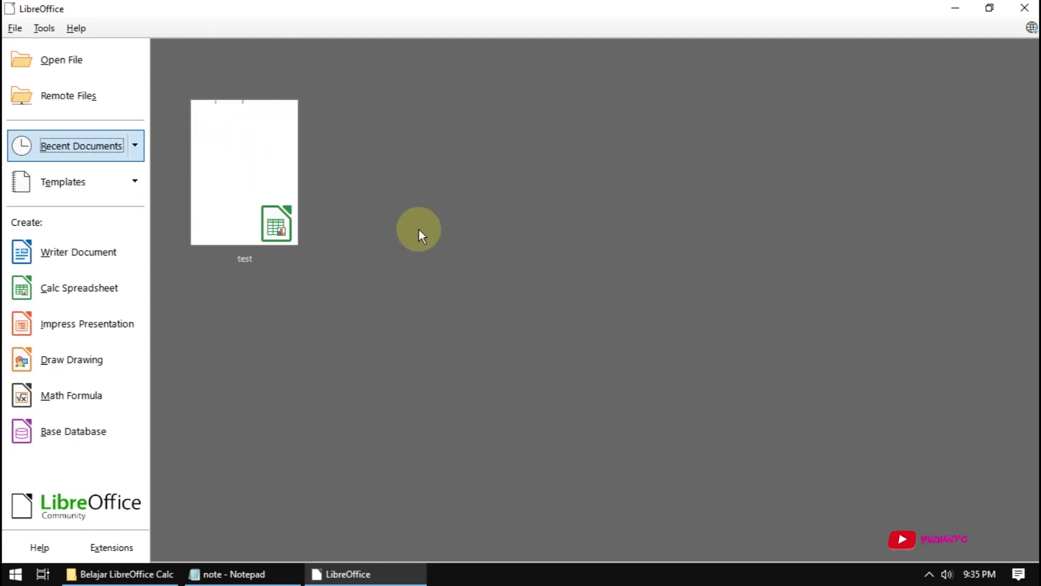
click(87, 294)
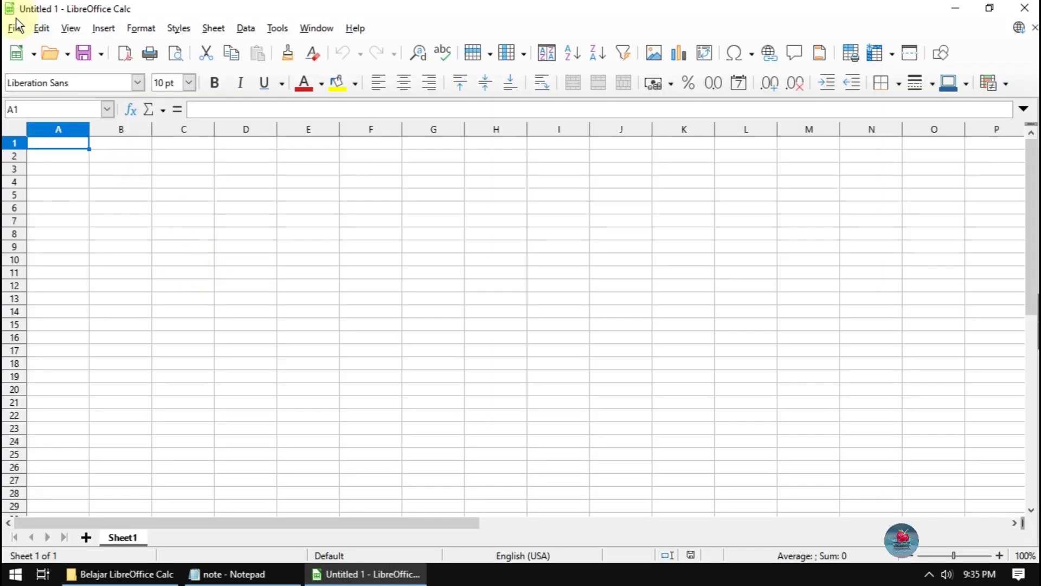
click(15, 27)
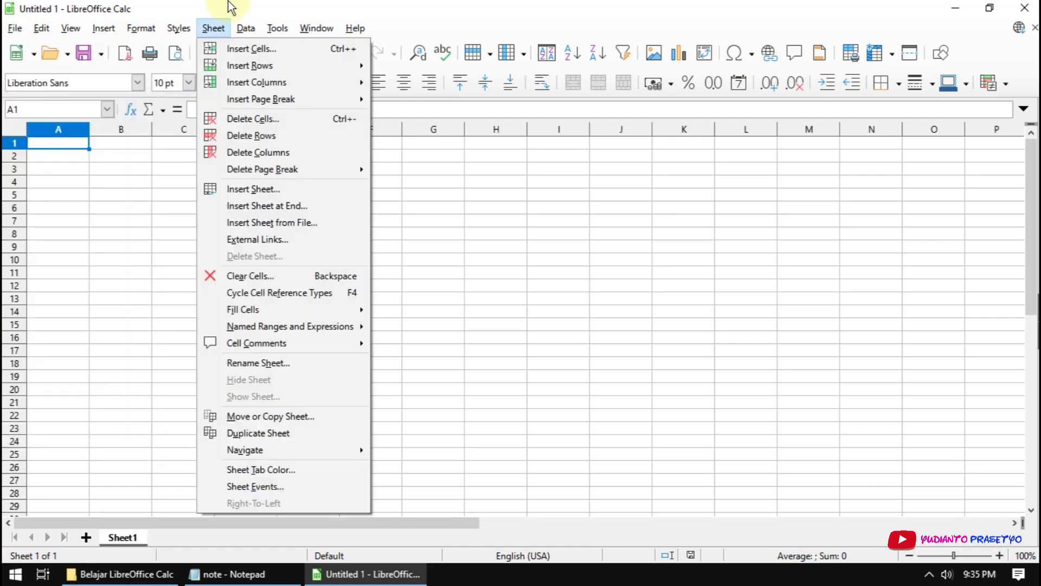
click(229, 1)
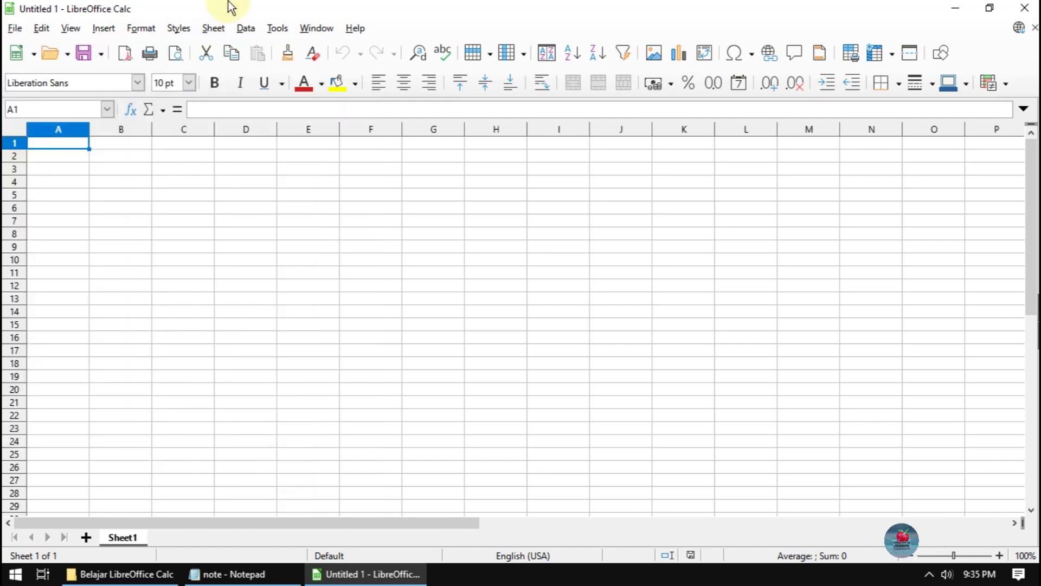